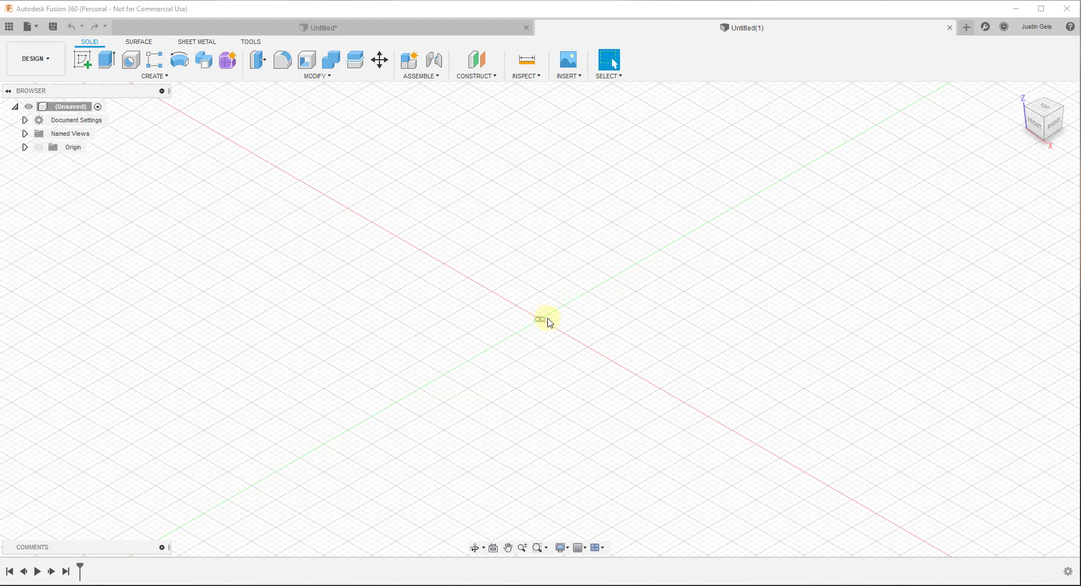
Sketch on the XY ground plane a 2.25 in vertical line rising from the X axis.
left_click(82, 59)
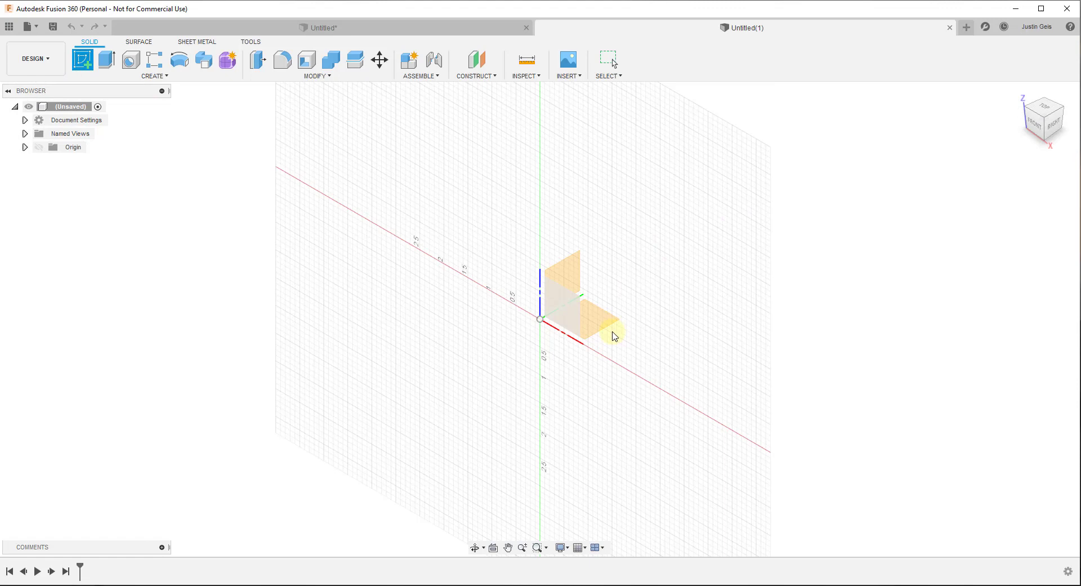
left_click(603, 324)
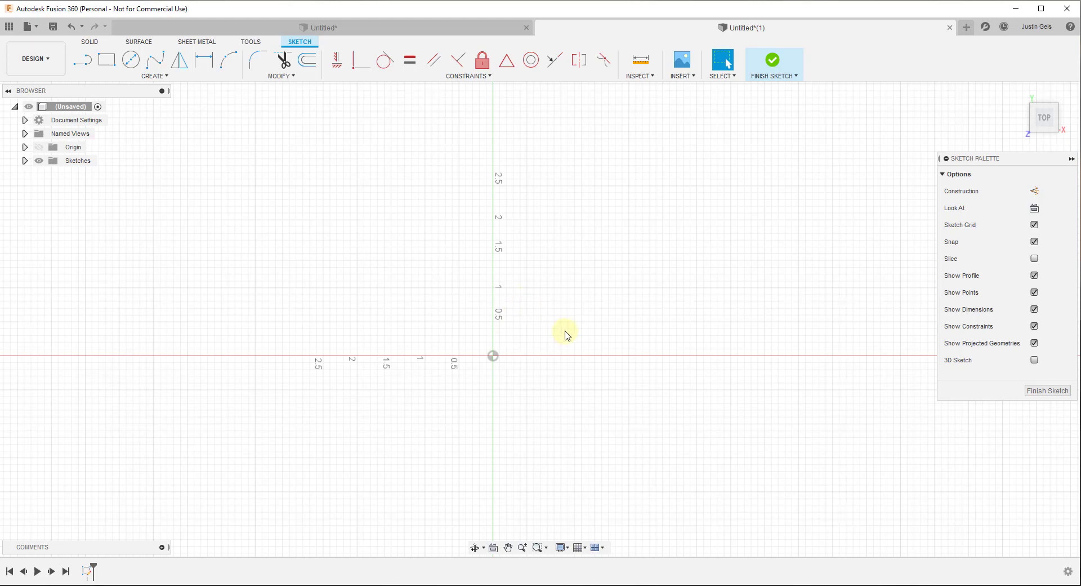
key("l")
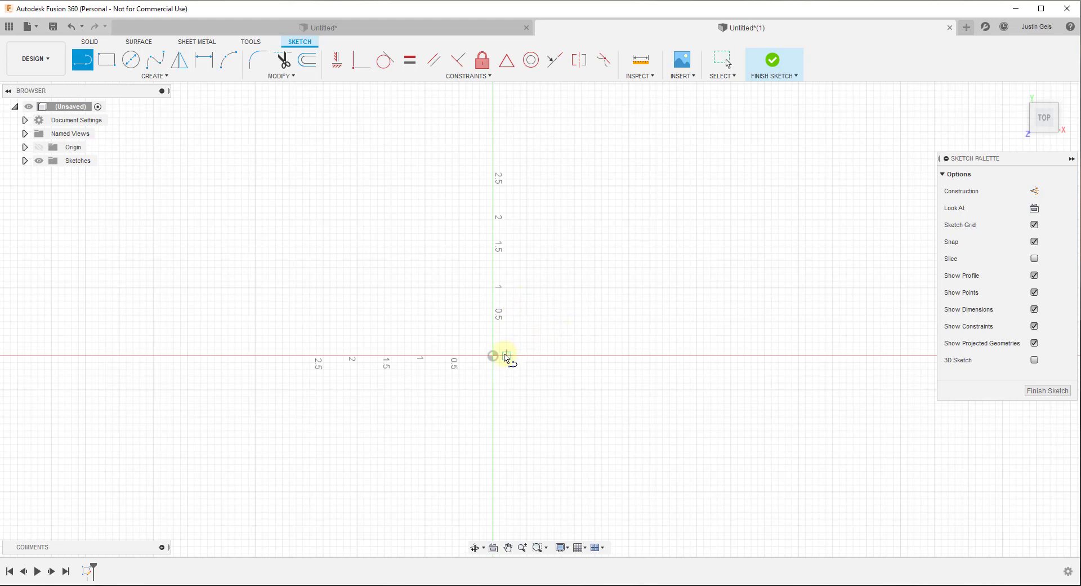
left_click(527, 356)
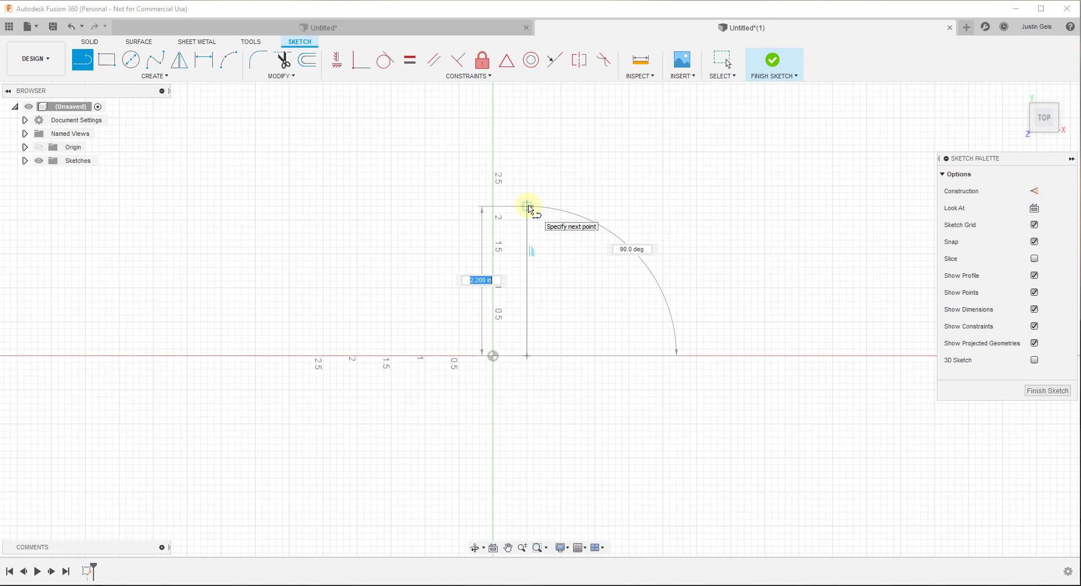
scroll(529, 208, "up", 2)
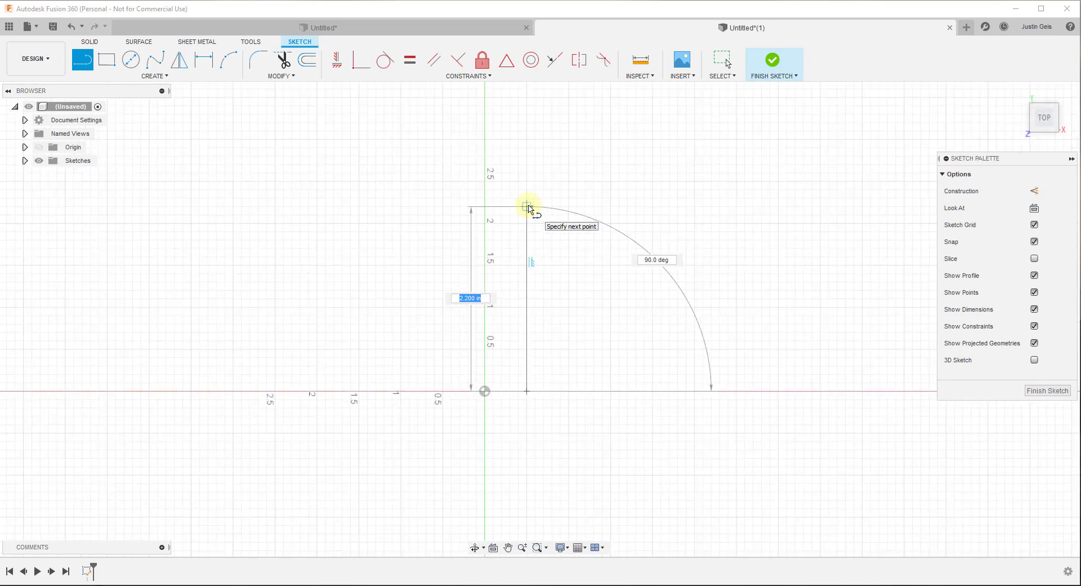
type("2.25")
key("Return")
key("Escape")
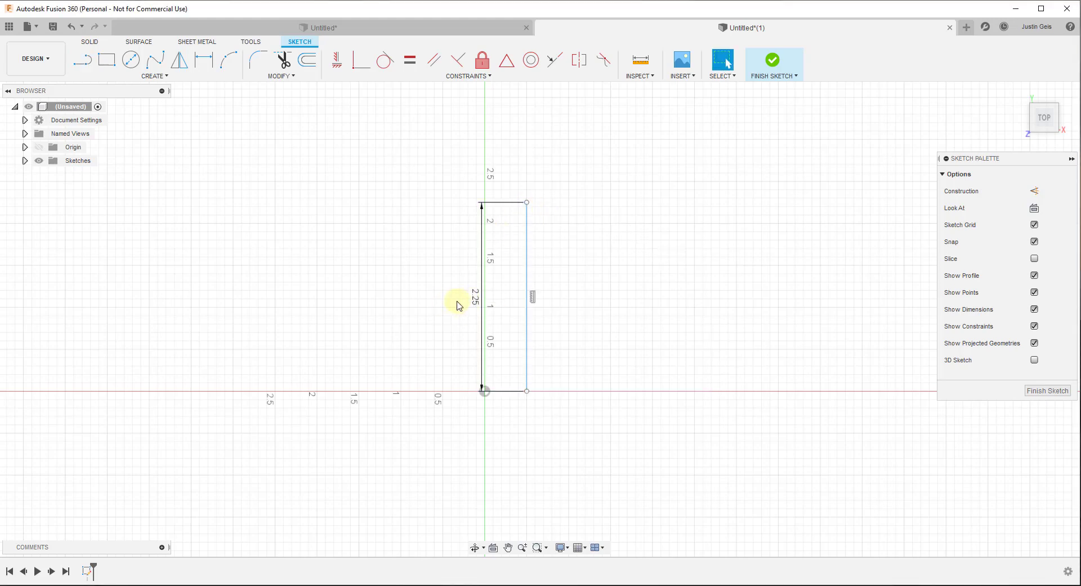
scroll(349, 300, "down", 2)
scroll(616, 305, "up", 2)
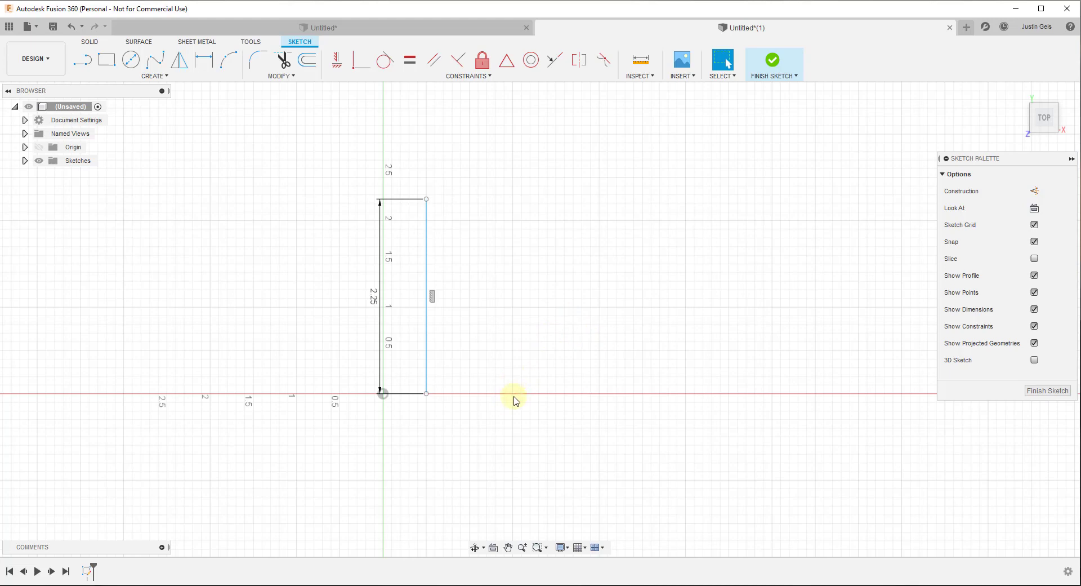
Draw a second vertical line 1 1/16 in long on the X axis, right of the first.
key("l")
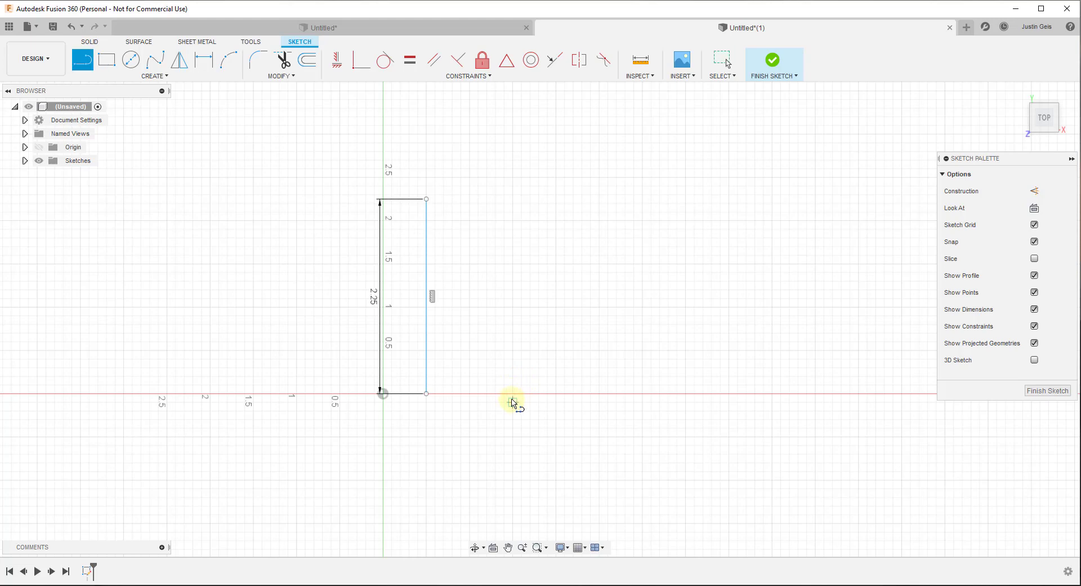
left_click(512, 394)
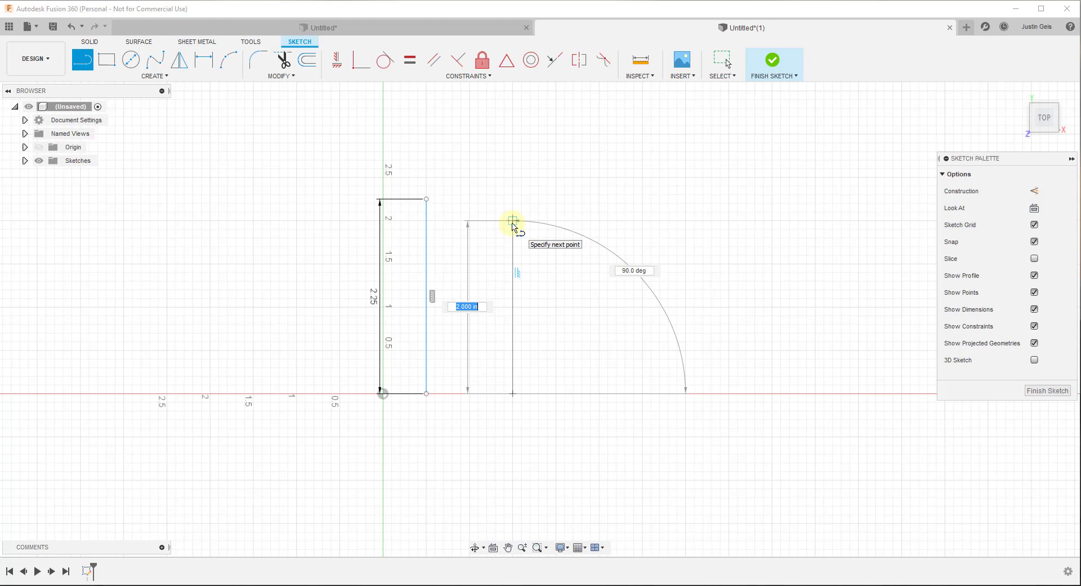
type("1")
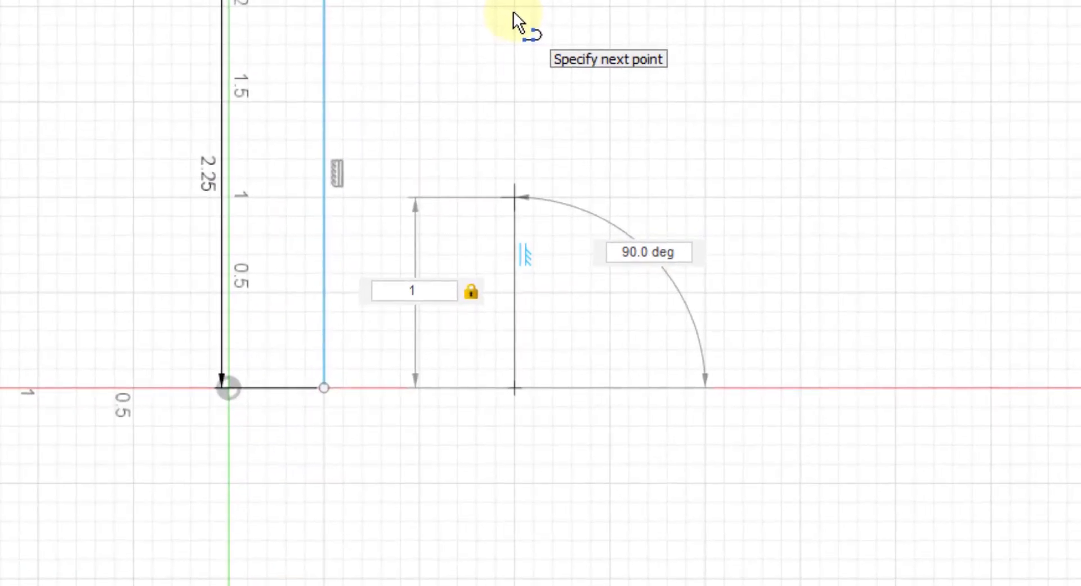
type(" 1/")
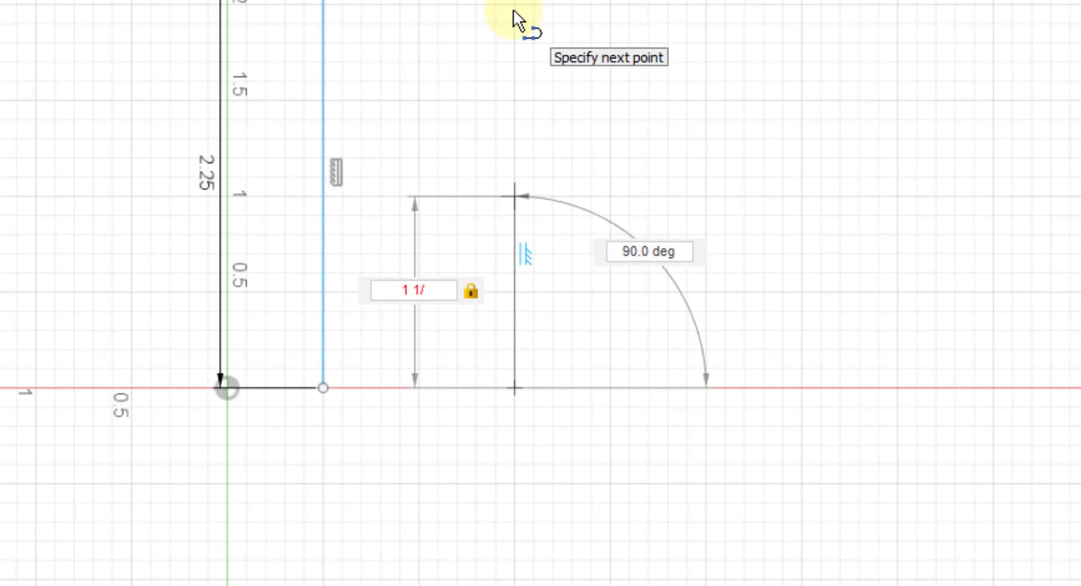
type("16")
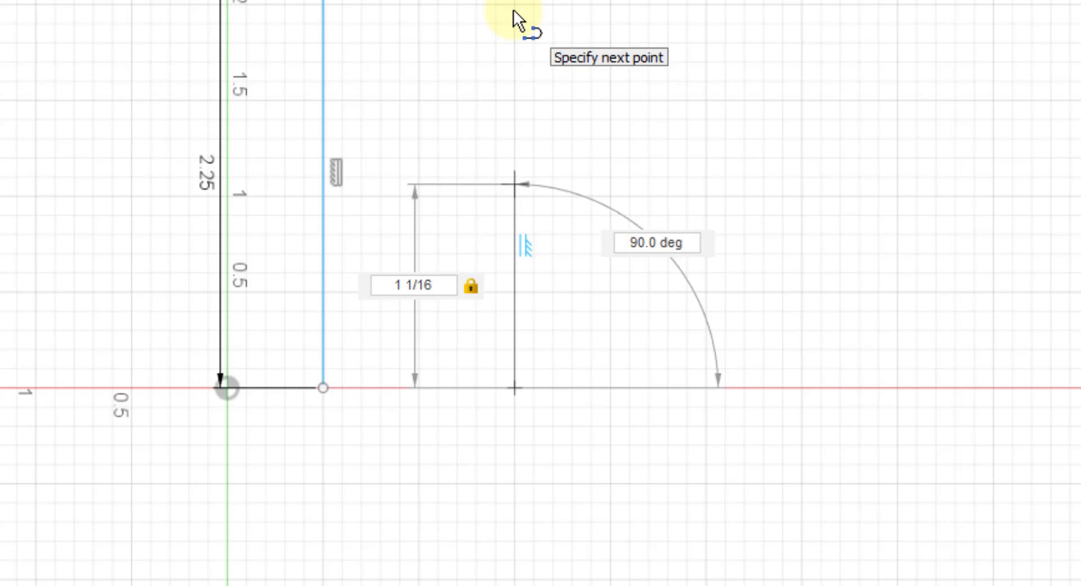
key("Return")
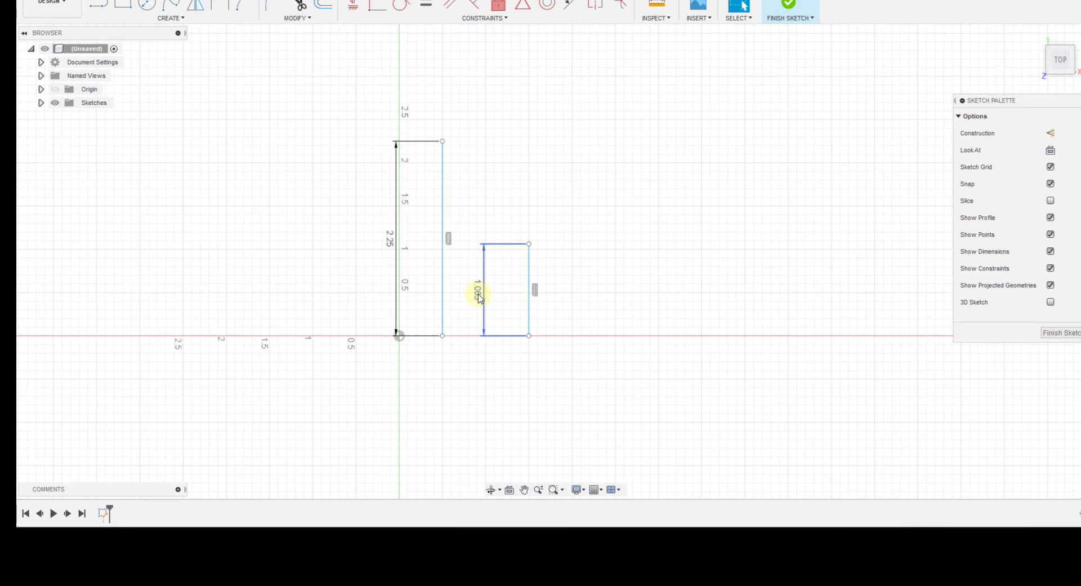
Confirm the 1.063 dimension holds 1 1/16, then finish the sketch and add a sphere body.
double_click(478, 293)
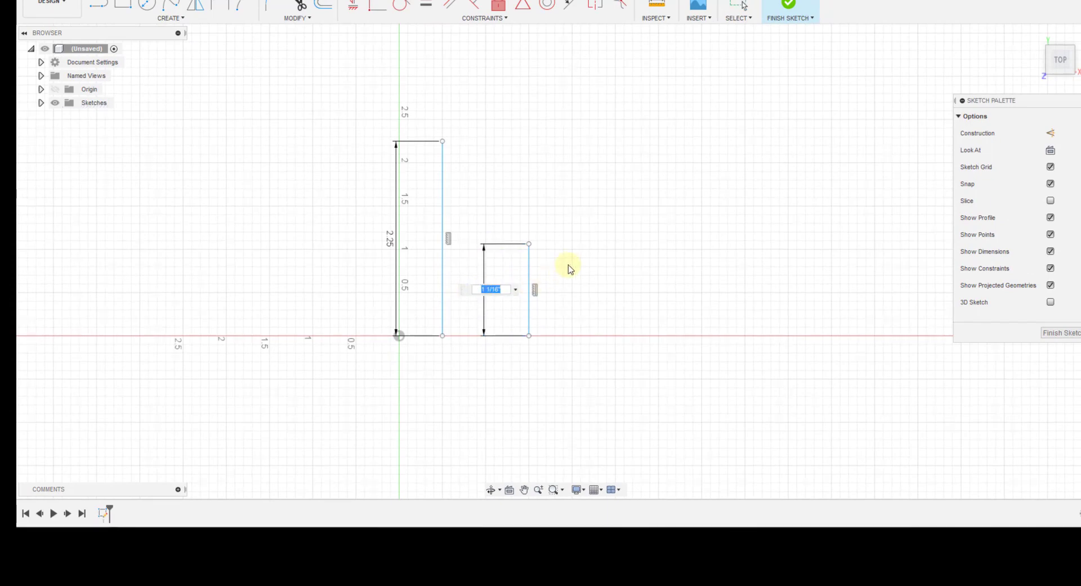
key("Return")
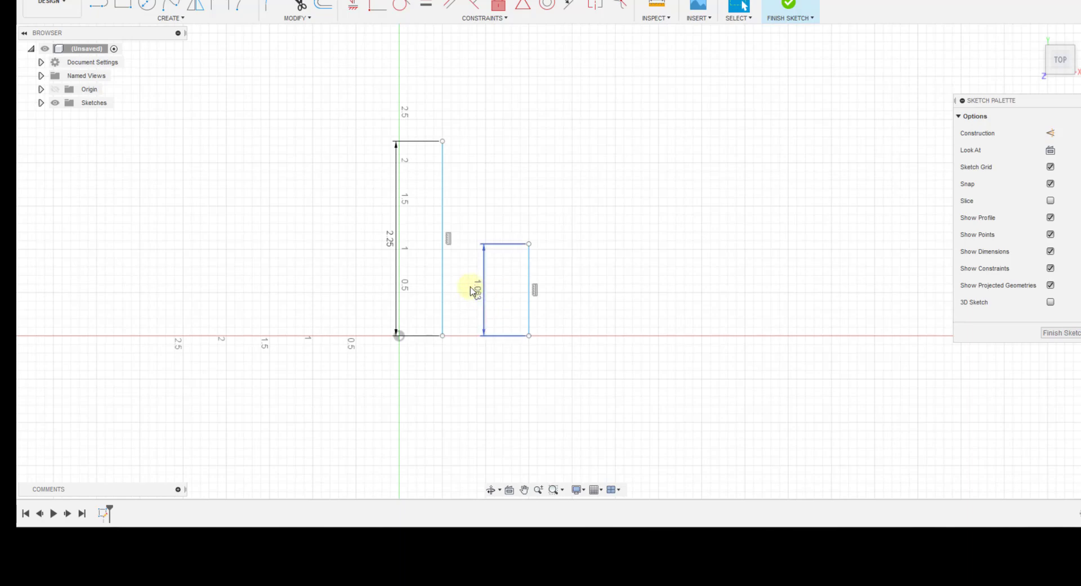
scroll(448, 276, "down", 2)
scroll(619, 261, "up", 2)
scroll(679, 255, "up", 1)
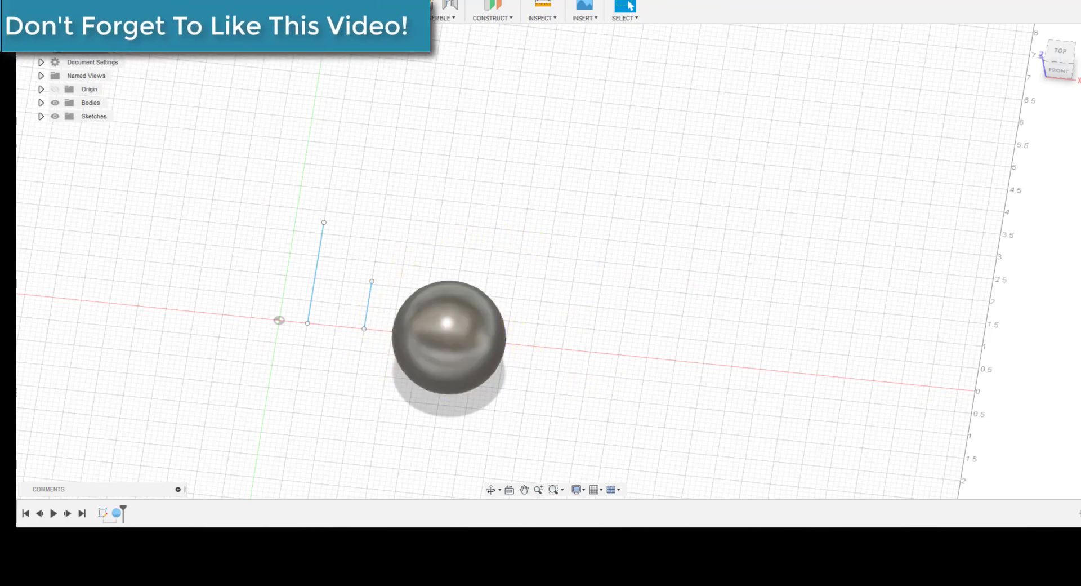
Start a new sketch on the ground plane over the sphere, viewed straight top-down.
left_click(79, 13)
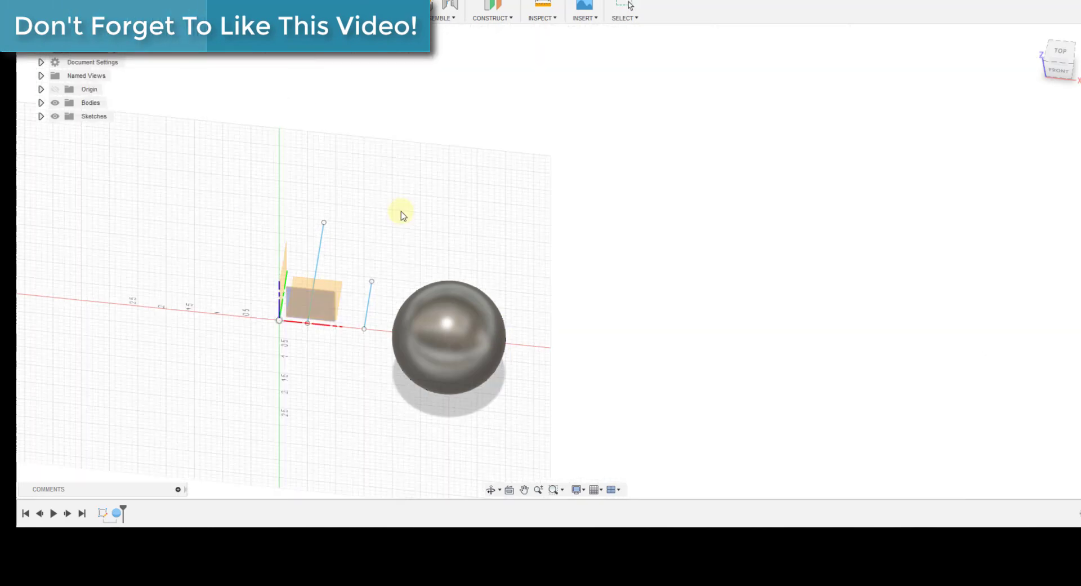
left_click(517, 356)
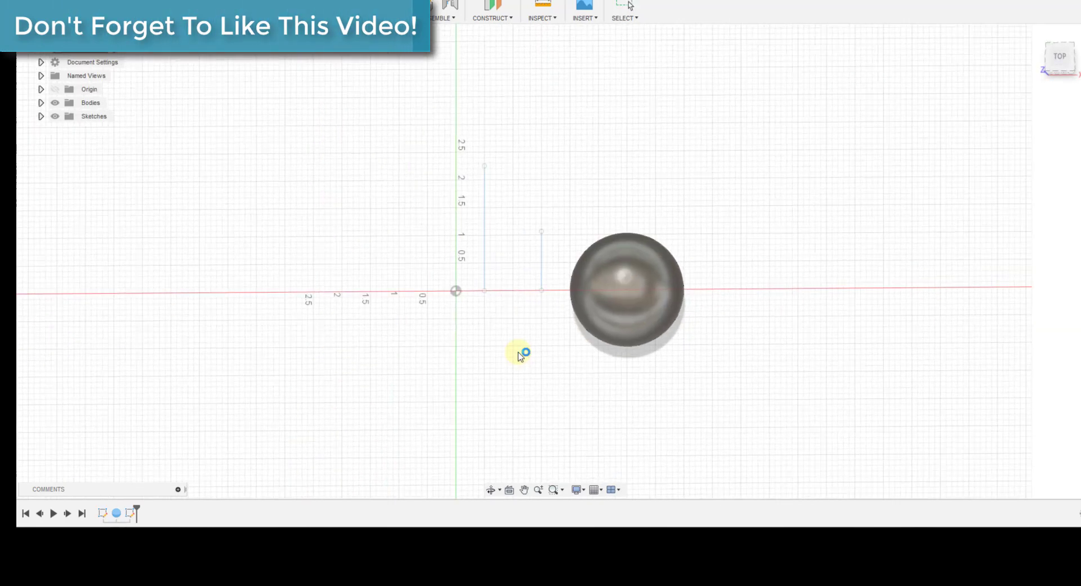
middle_click_drag(969, 276, 824, 259, "shift")
key("F5")
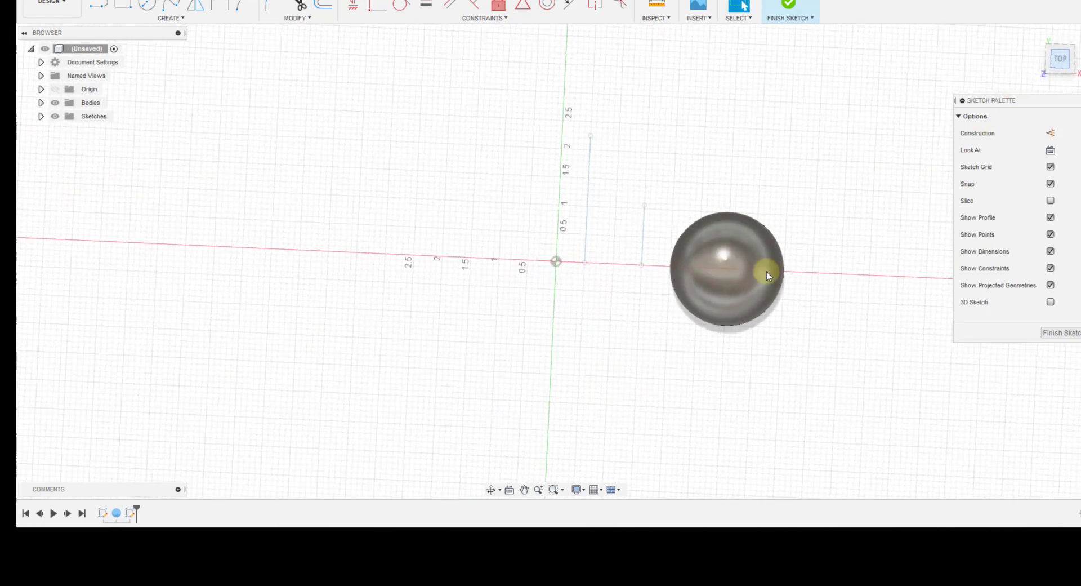
scroll(820, 237, "up", 5)
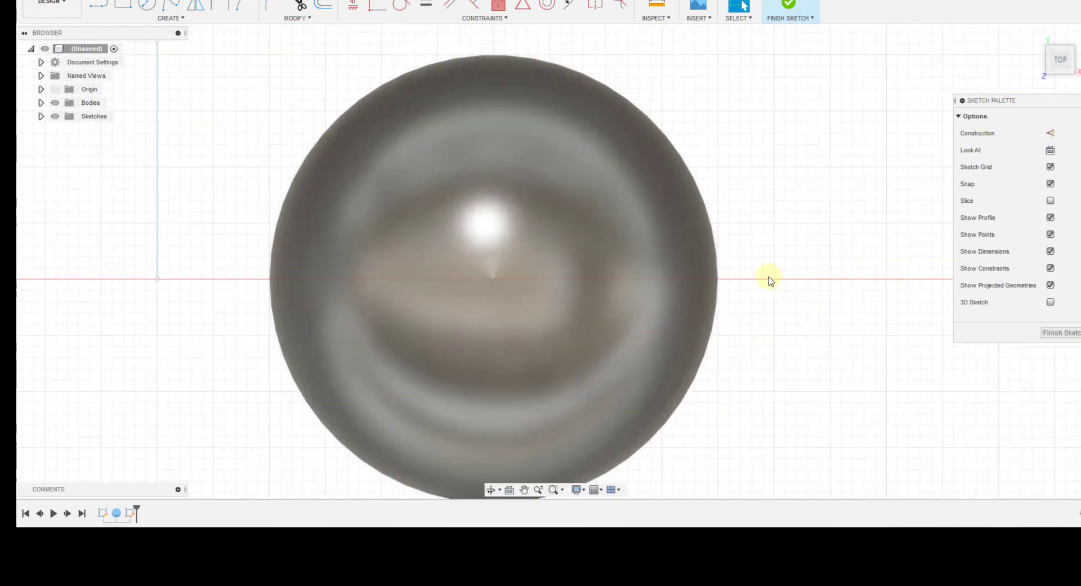
Draw a line at the sphere's right edge with length 3/16 /2 in (0.094).
key("l")
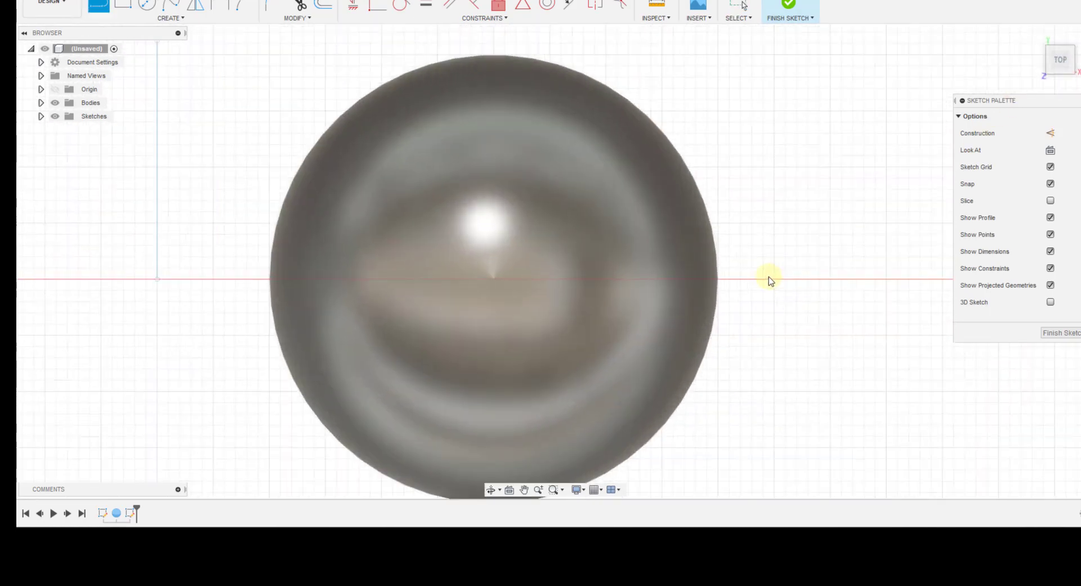
left_click(720, 286)
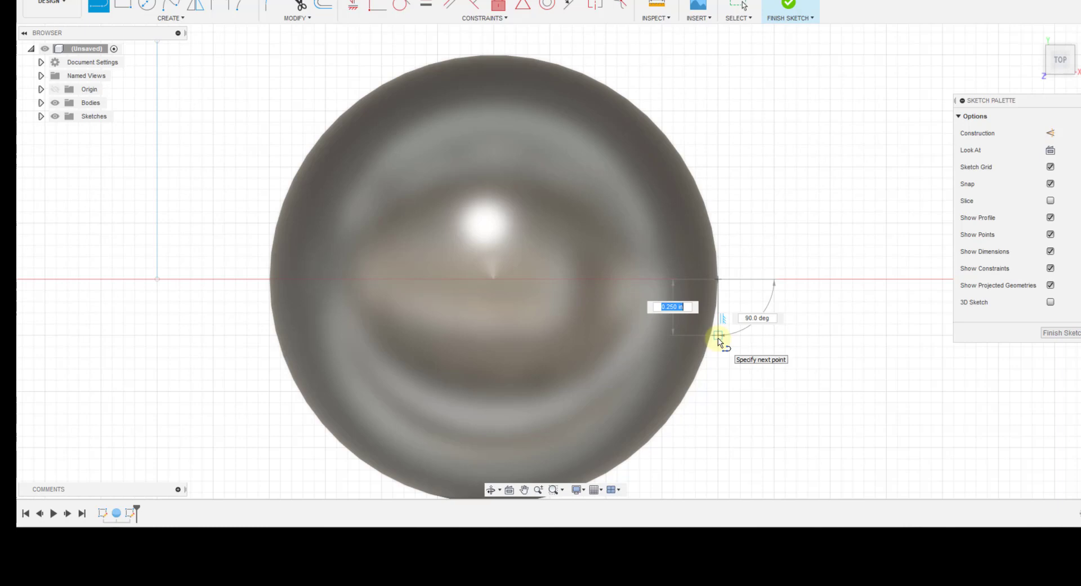
type("3")
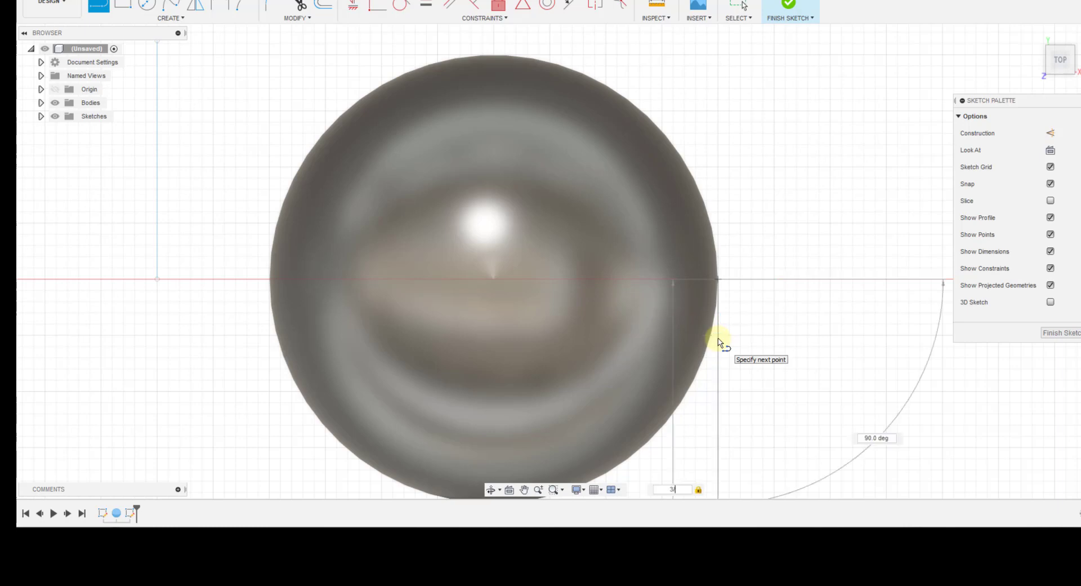
type("/16")
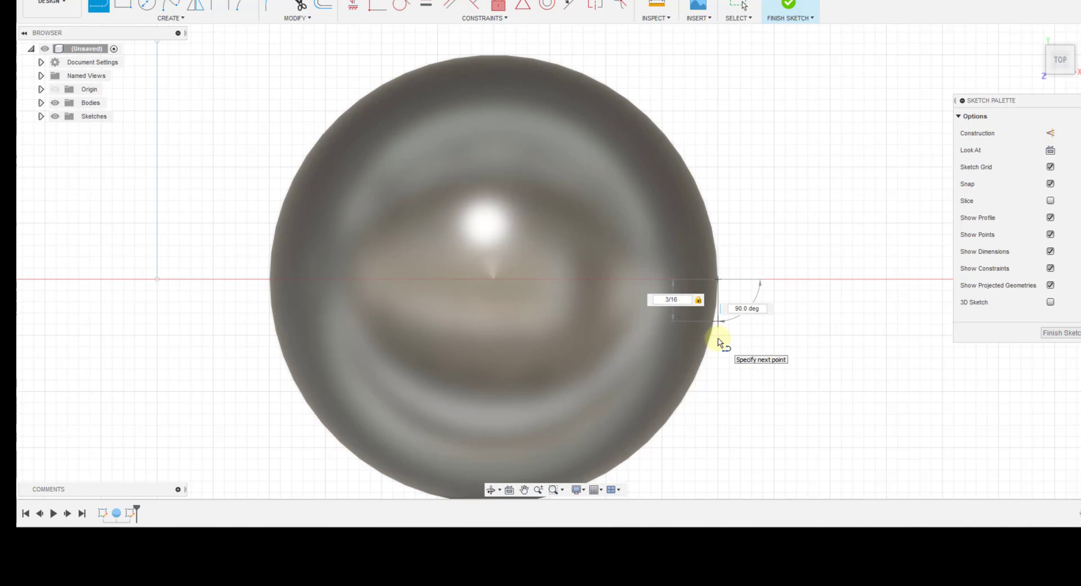
type(" /2")
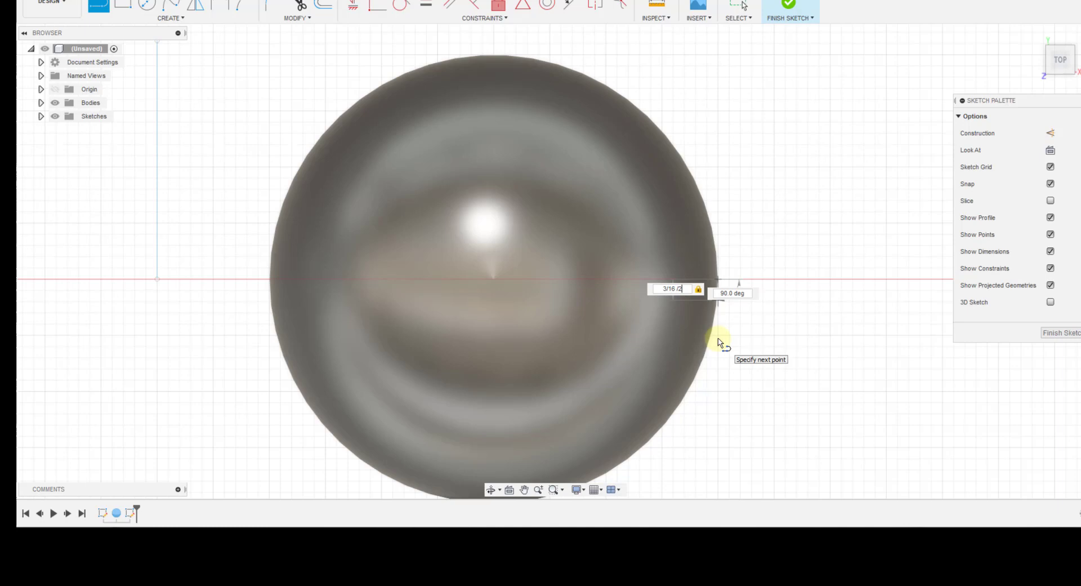
key("Return")
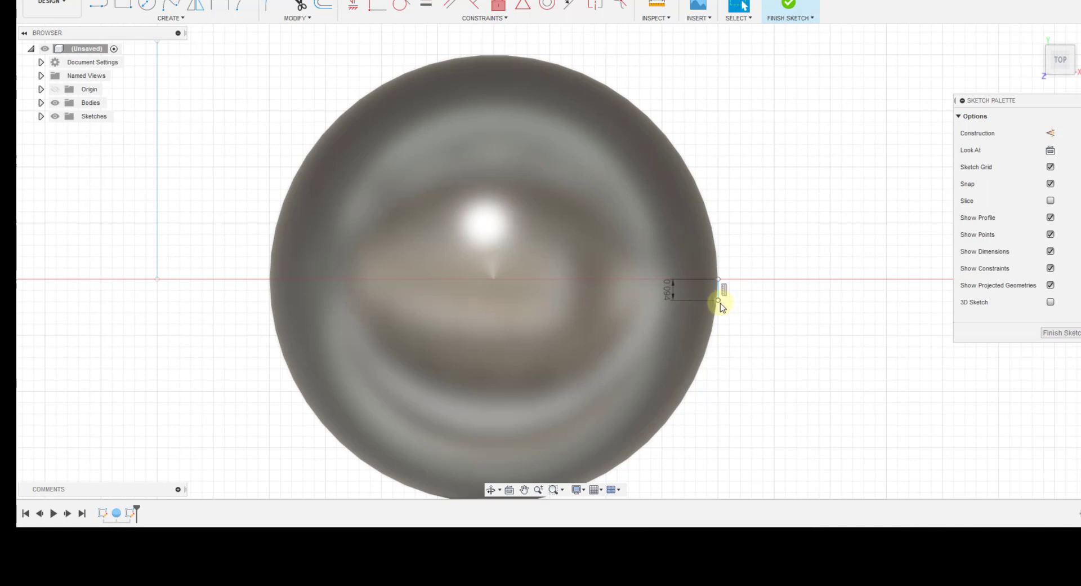
Complete the small rectangle below the x-axis, discarding the stray rotated preview.
key("l")
left_click_drag(718, 300, 738, 333)
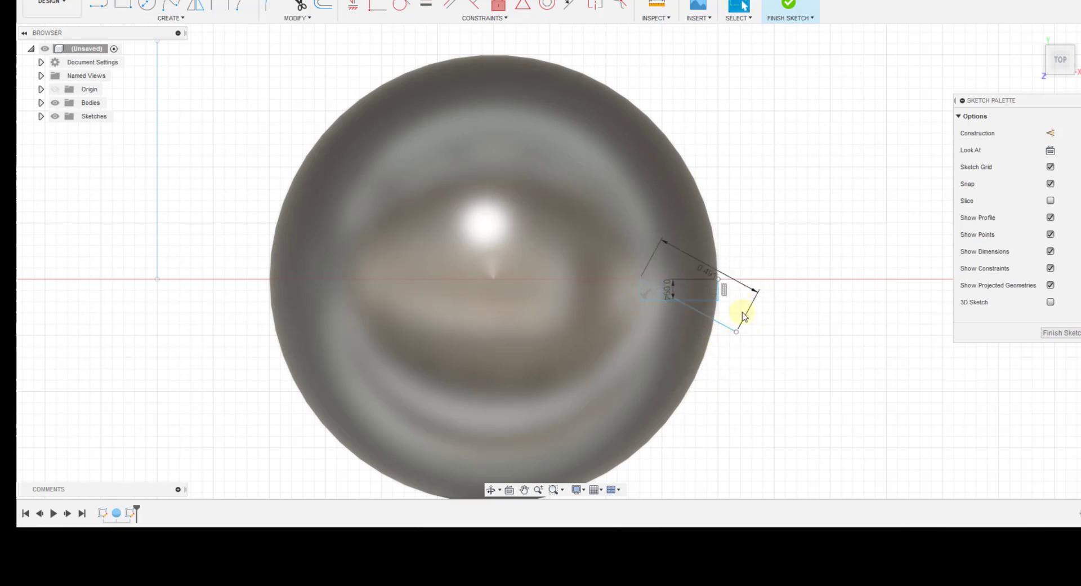
key("Escape")
scroll(721, 293, "up", 3)
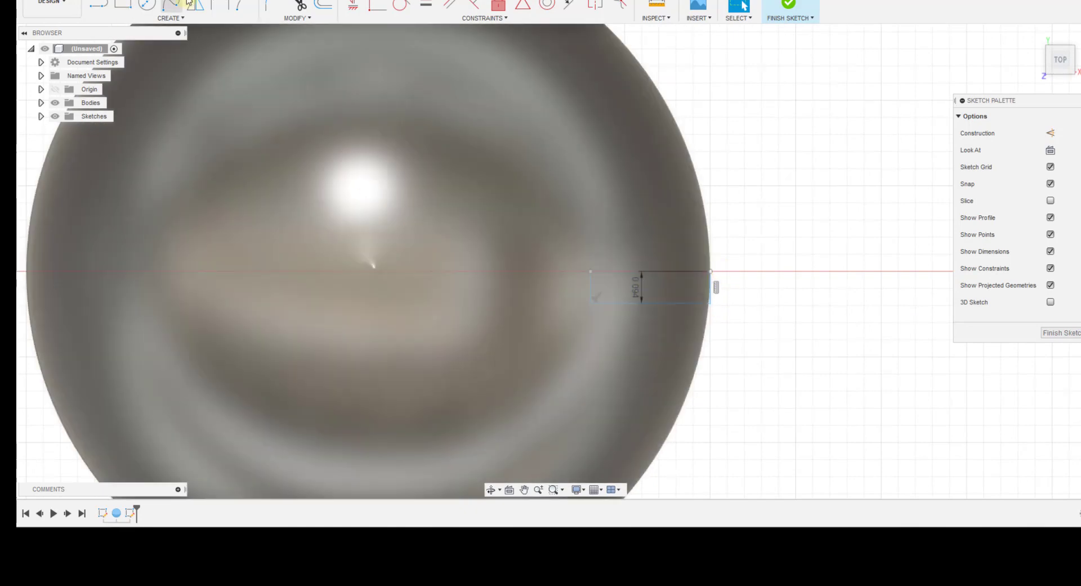
key("l")
left_click_drag(711, 271, 588, 272)
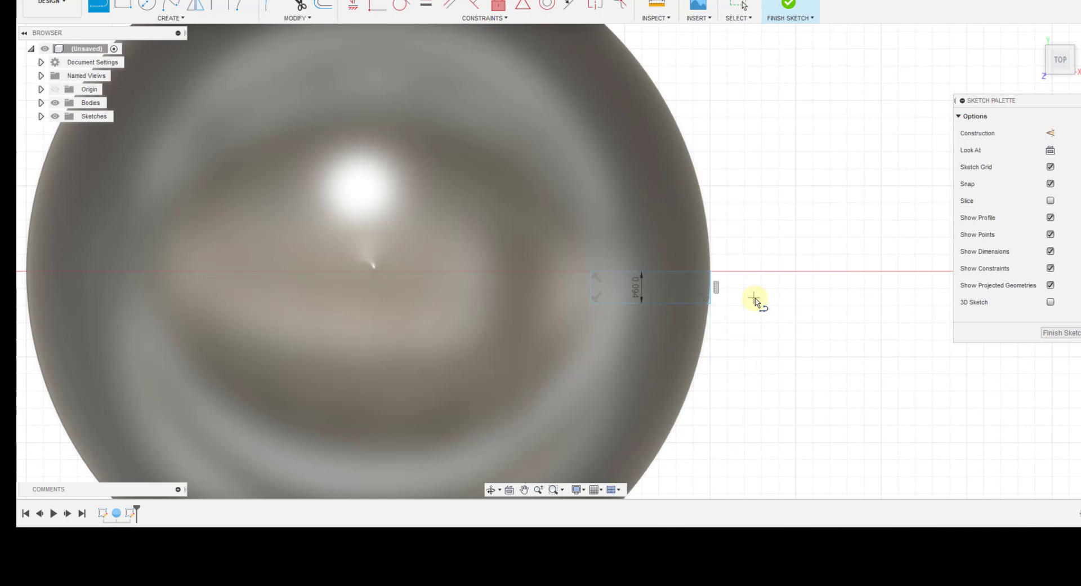
Mirror the rectangle's three edges across the x-axis to create a matching rectangle above.
left_click(196, 6)
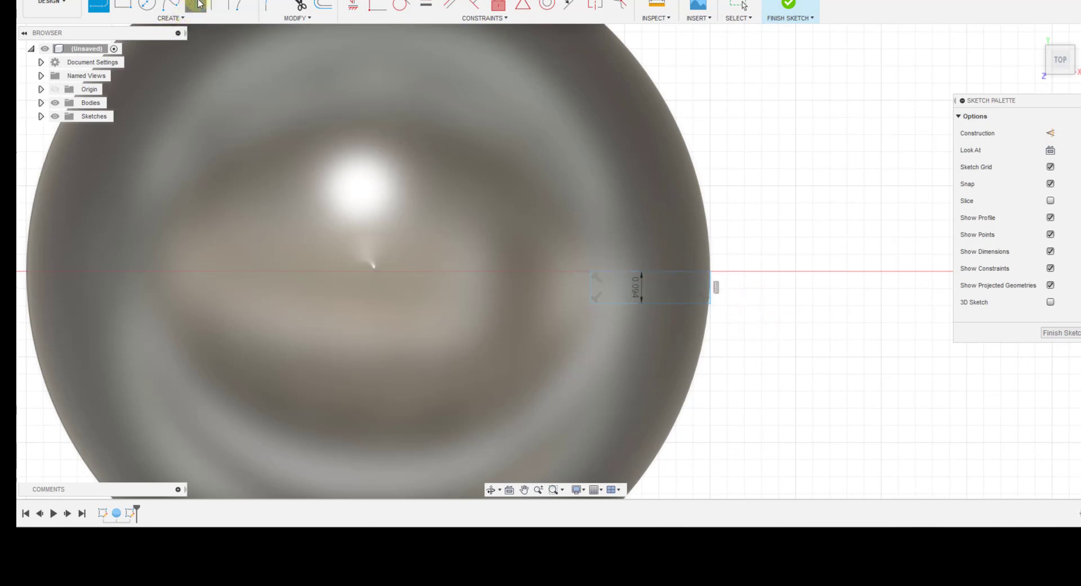
left_click(591, 285)
left_click(657, 303)
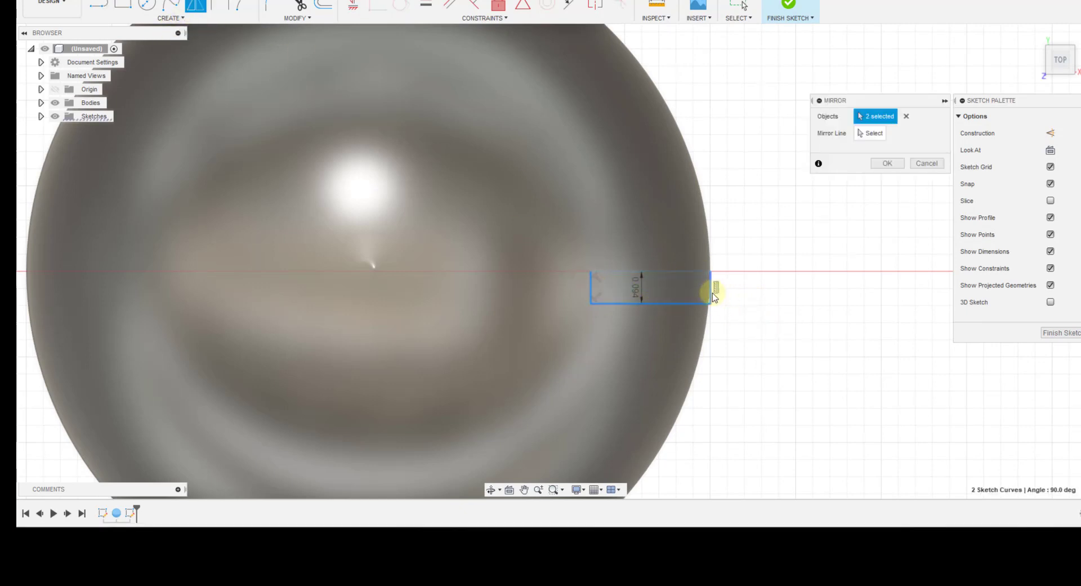
left_click(710, 293)
left_click(870, 133)
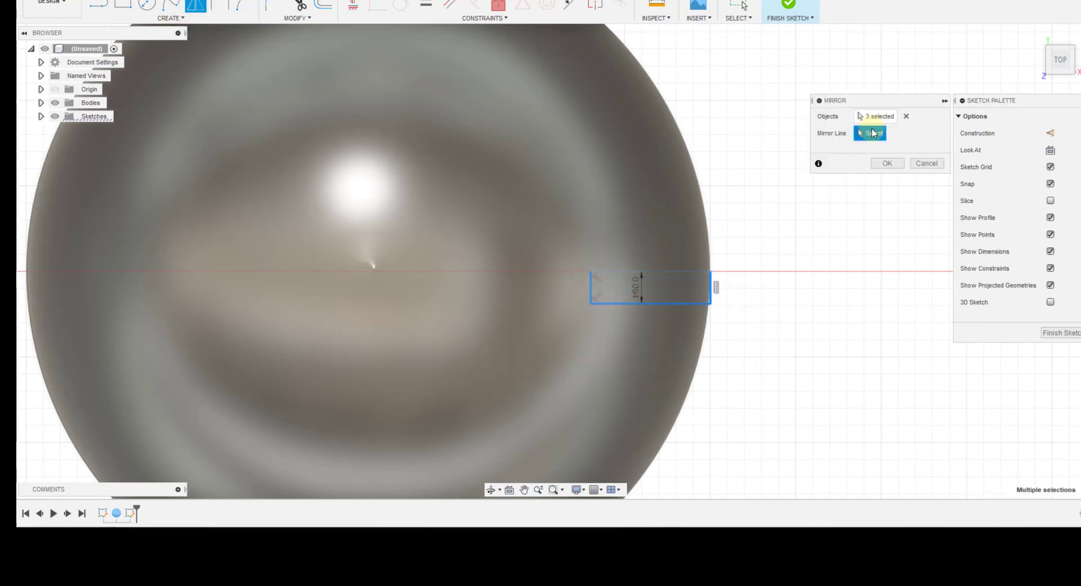
left_click(677, 271)
left_click(887, 163)
scroll(760, 284, "up", 3)
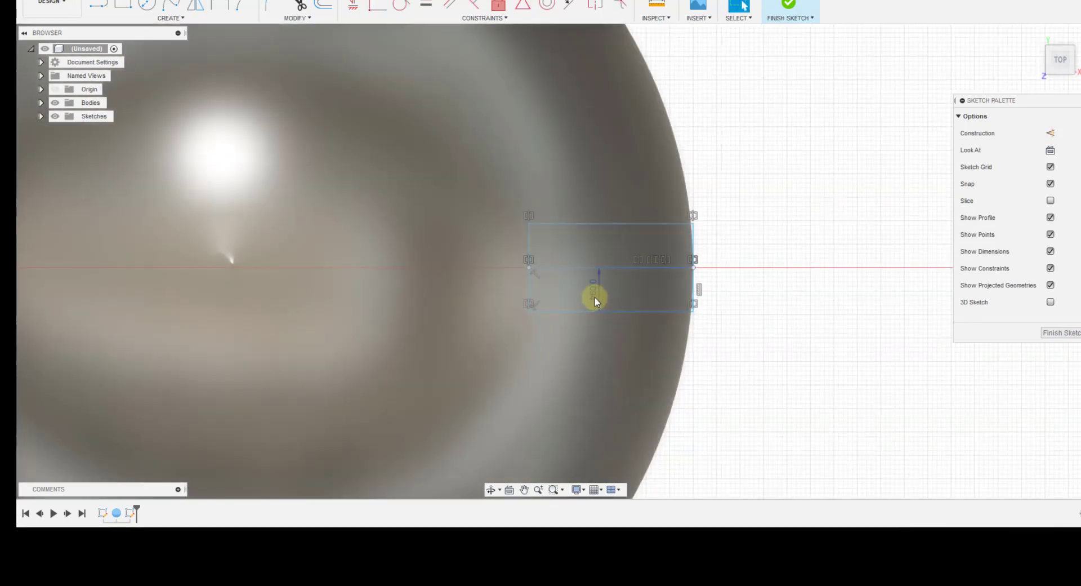
Change the rectangle height formula to 5/16 /2 (0.156) and finish the sketch.
double_click(594, 297)
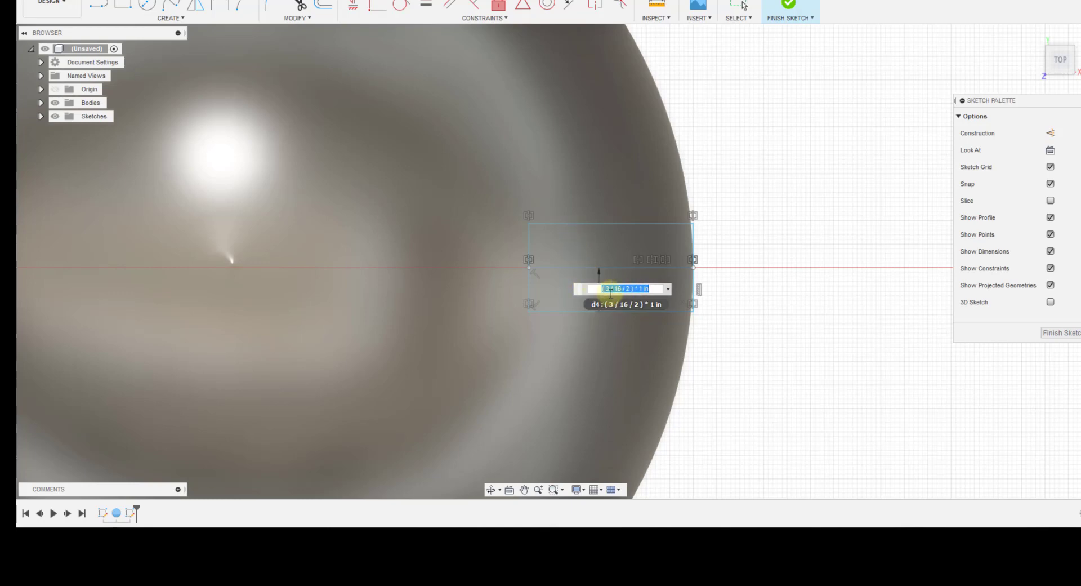
left_click(608, 289)
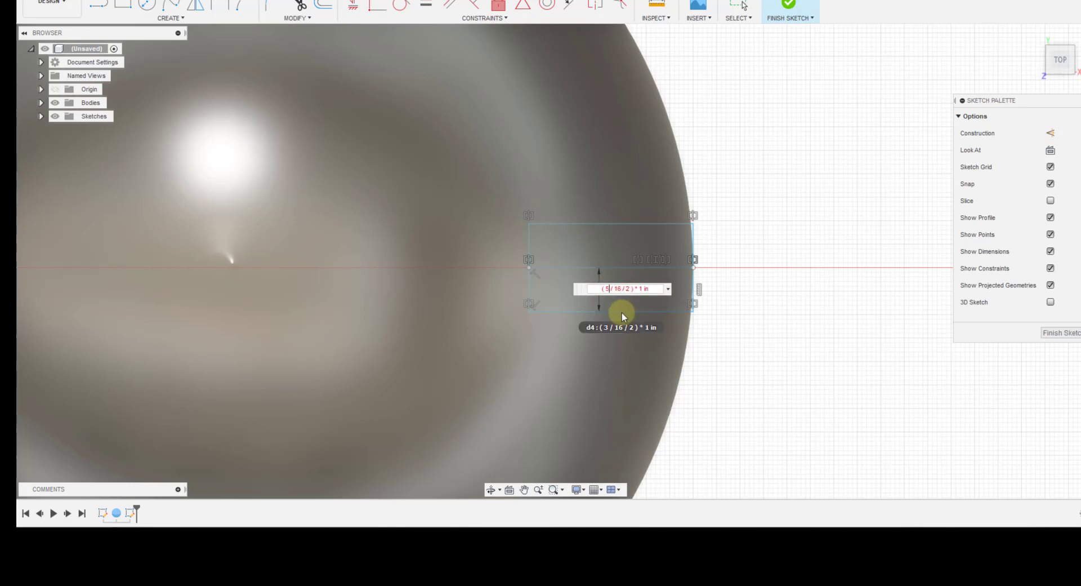
key("Return")
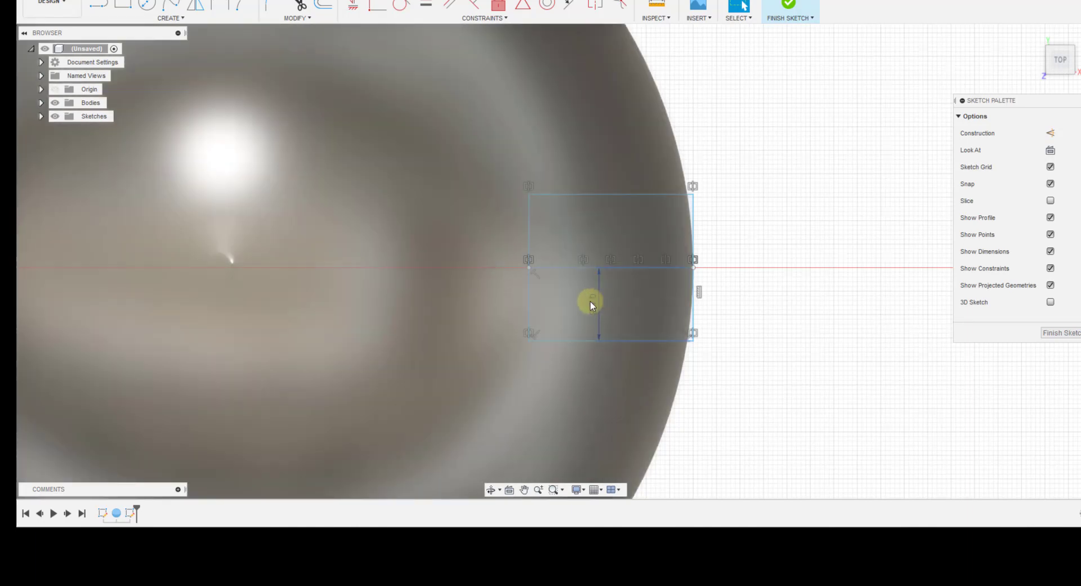
right_click_drag(593, 302, 613, 303)
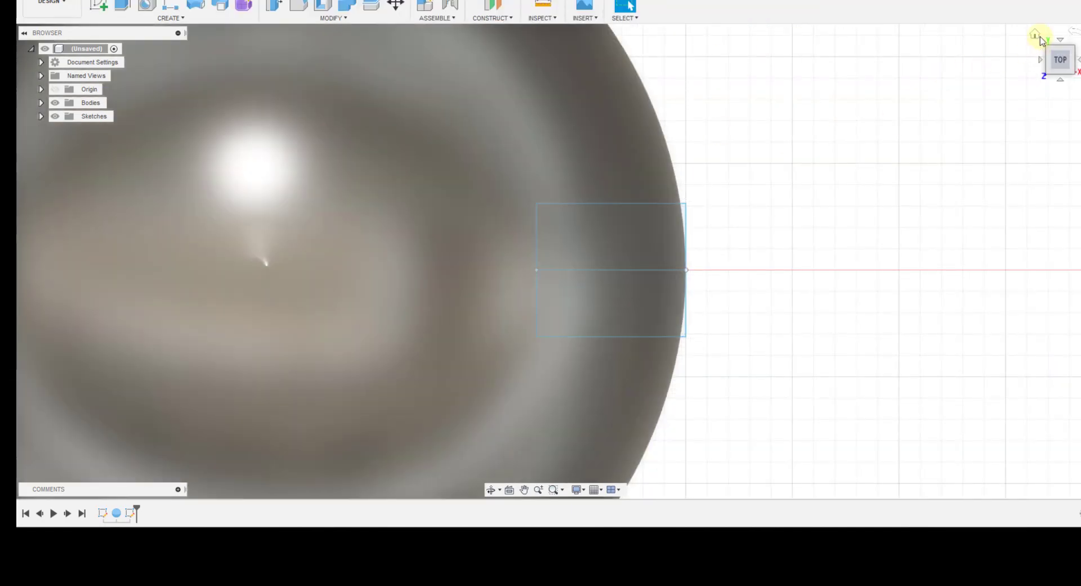
From the Home view, extrude both rectangle profiles as a 1.503 in cut.
left_click(1034, 40)
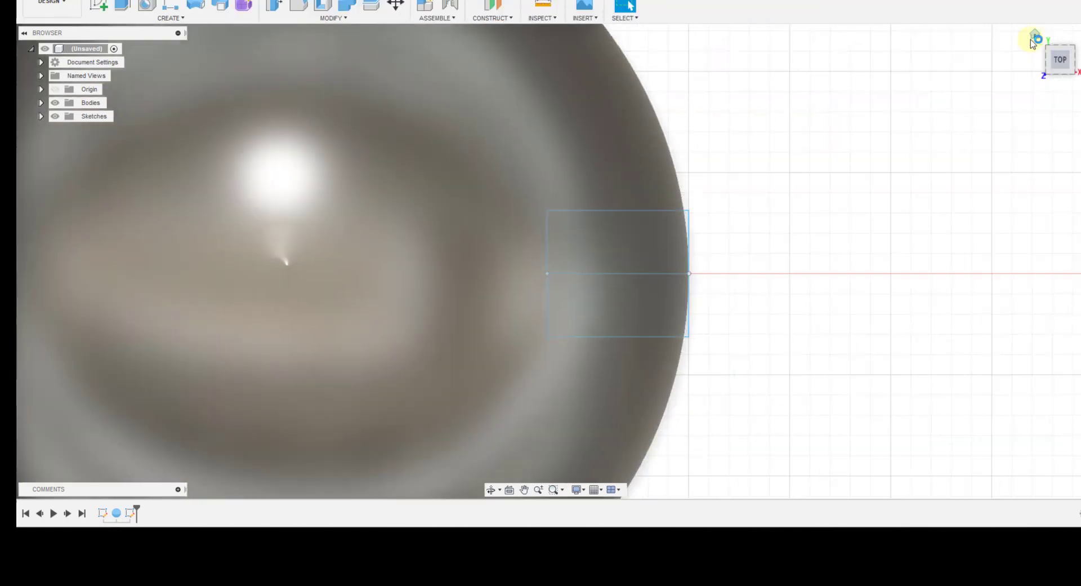
scroll(648, 358, "up", 4)
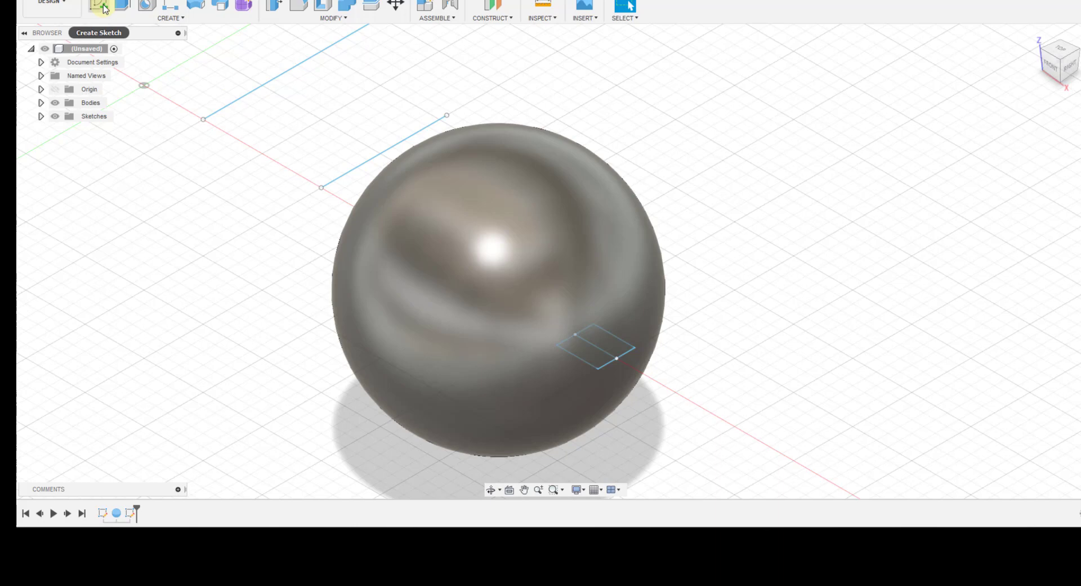
key("e")
left_click(593, 352)
left_click(614, 345)
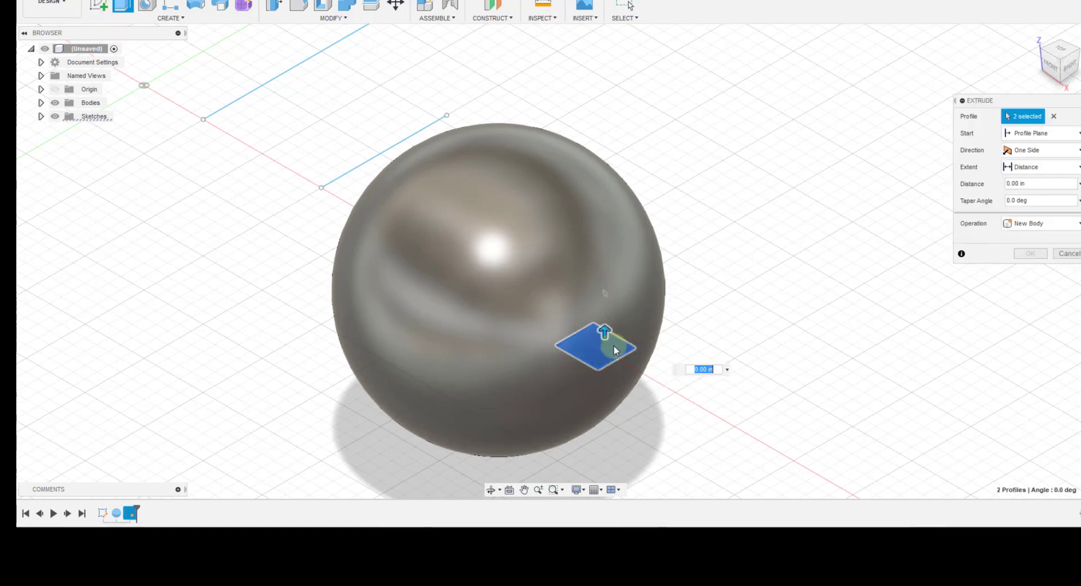
left_click_drag(614, 333, 605, 127)
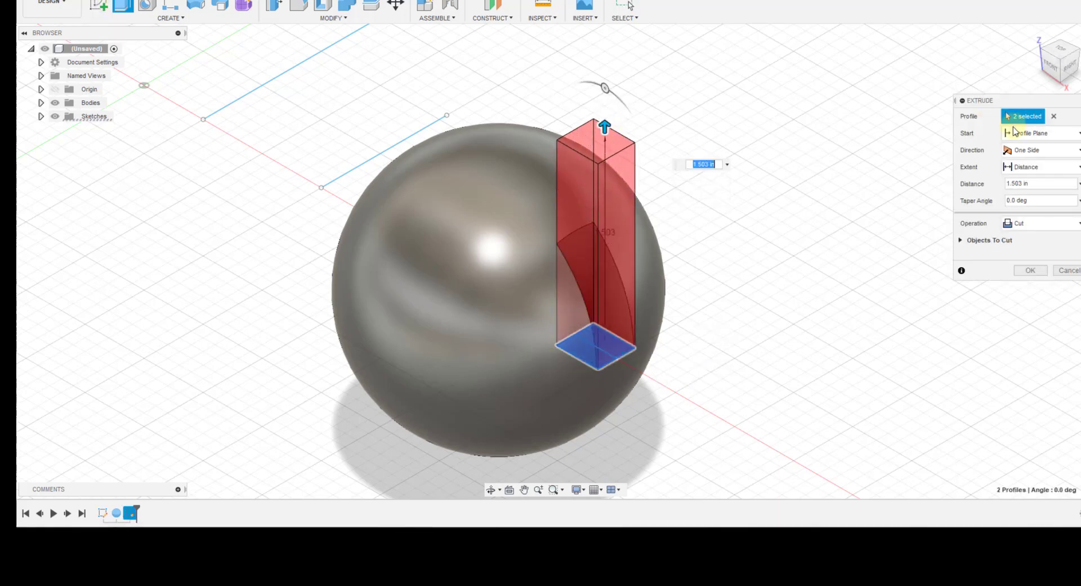
Set the cut's direction to Symmetric and confirm the notch in the sphere.
left_click(1039, 150)
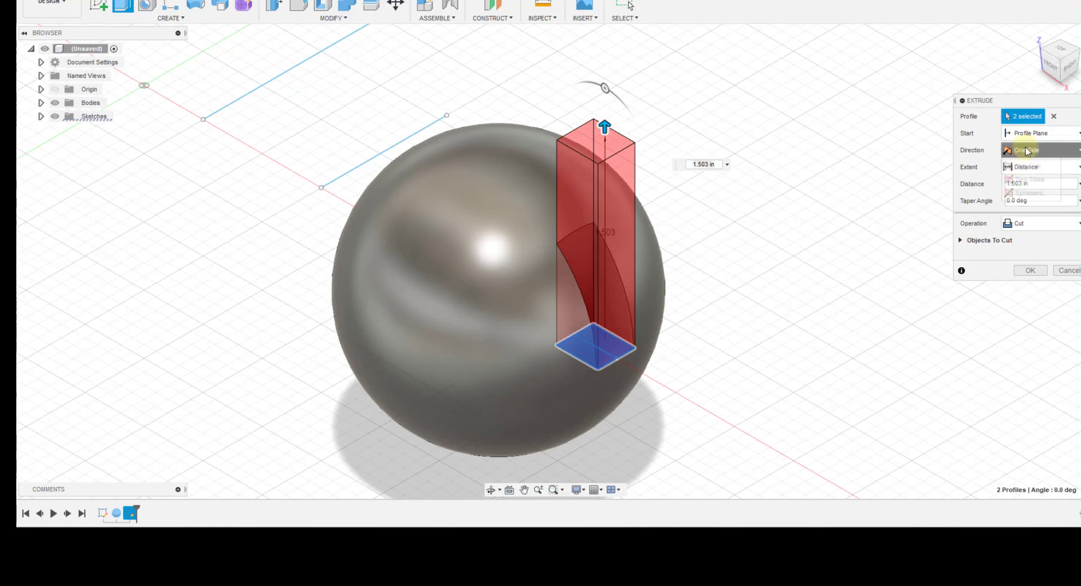
left_click(1028, 173)
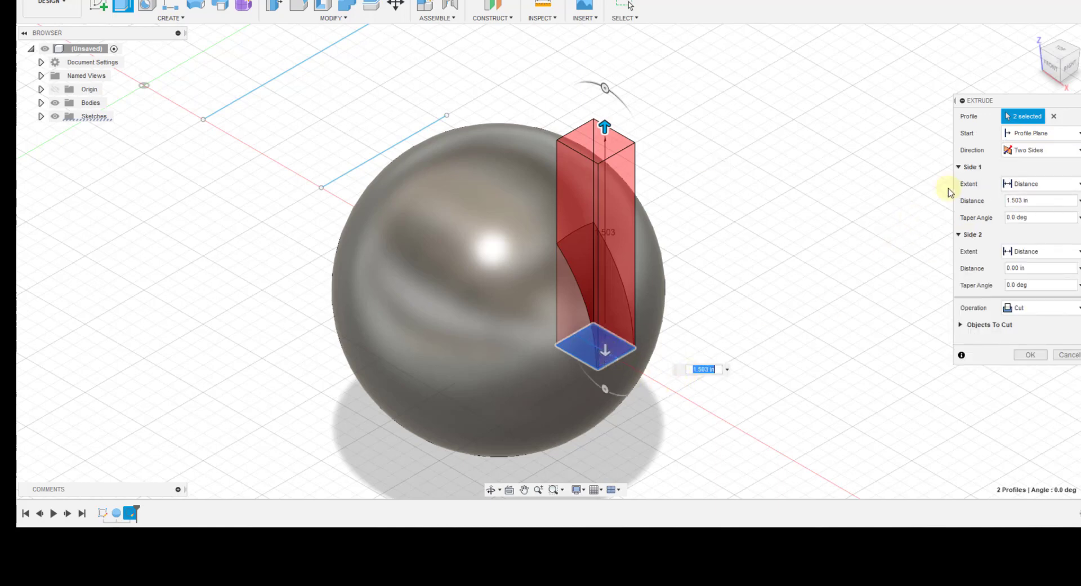
left_click(1039, 150)
left_click(1028, 187)
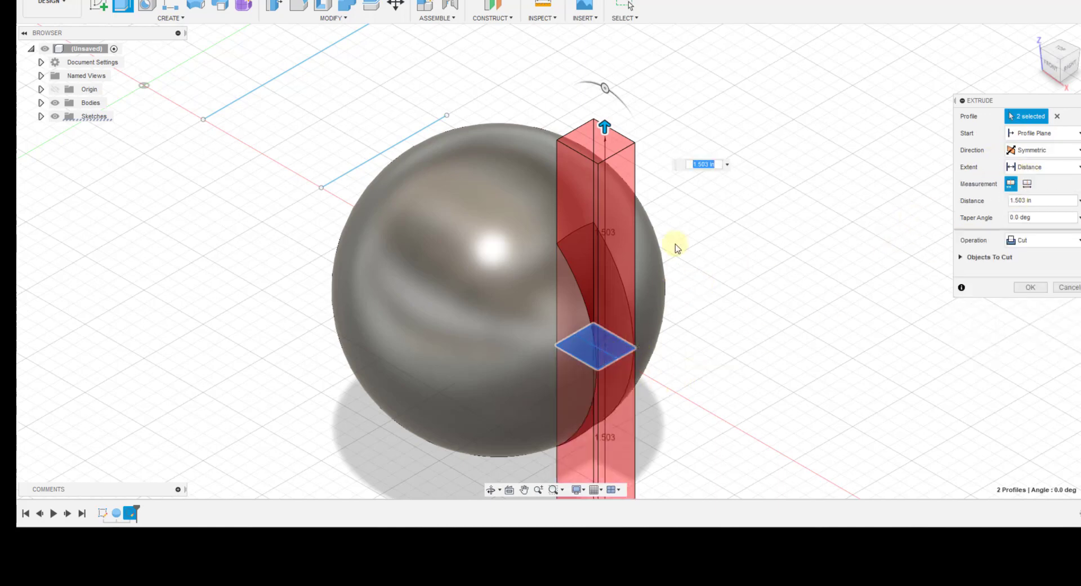
scroll(671, 246, "down", 3)
scroll(662, 265, "up", 3)
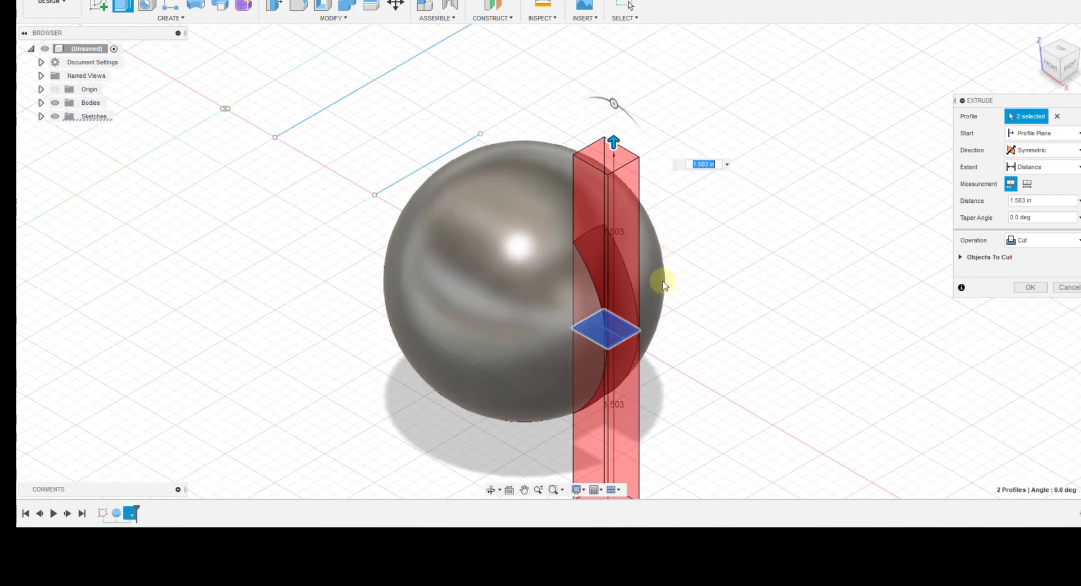
left_click(1031, 289)
mouse_move(644, 381)
middle_mouse_down("shift")
mouse_move(563, 348)
mouse_move(571, 370)
mouse_move(647, 379)
middle_mouse_up("shift")
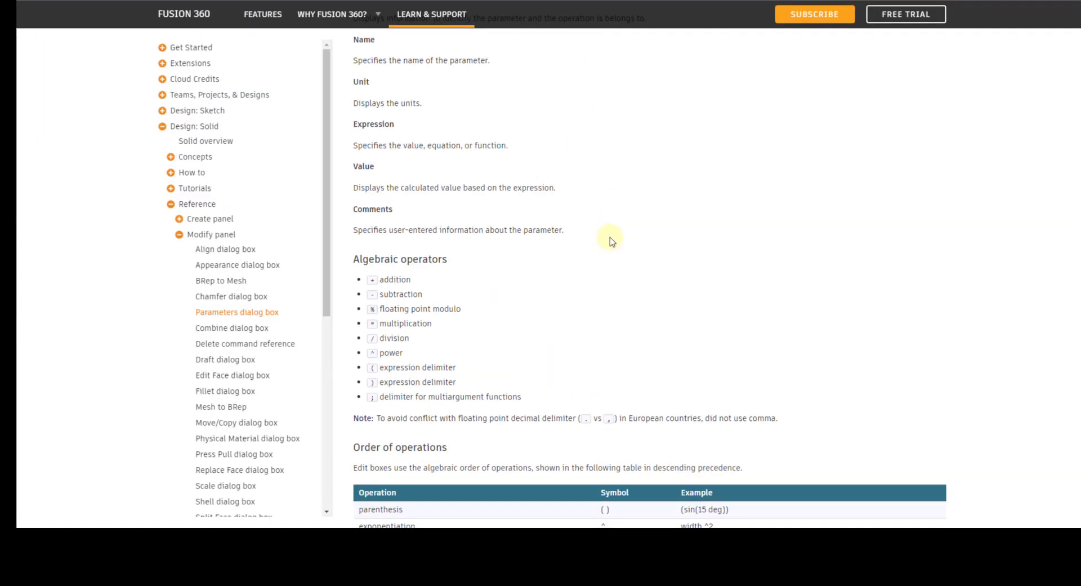
Scroll through the Parameters help page's operators, order of operations and Functions tables.
scroll(577, 176, "down", 3)
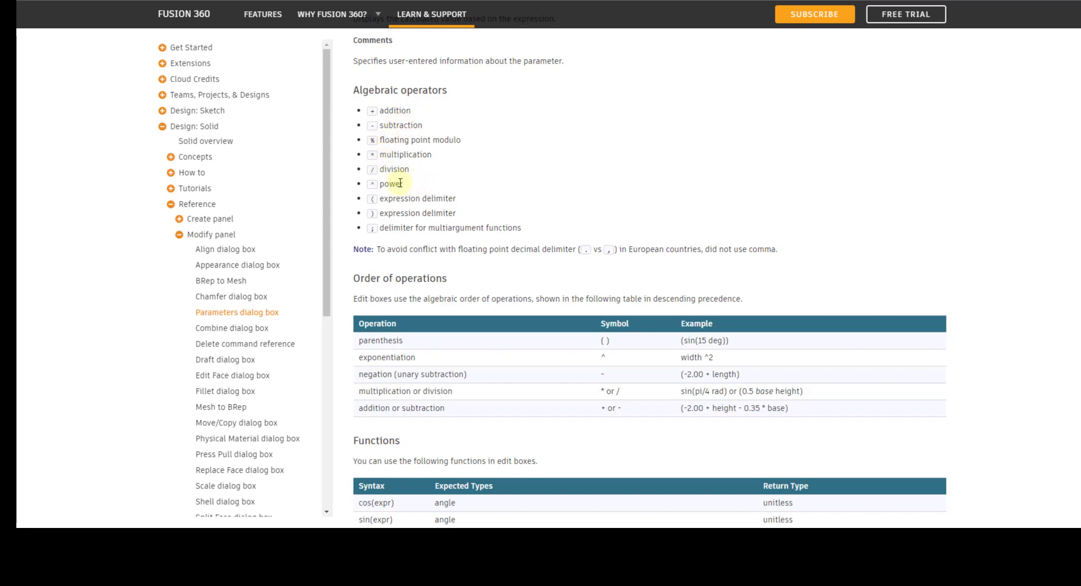
scroll(467, 229, "down", 7)
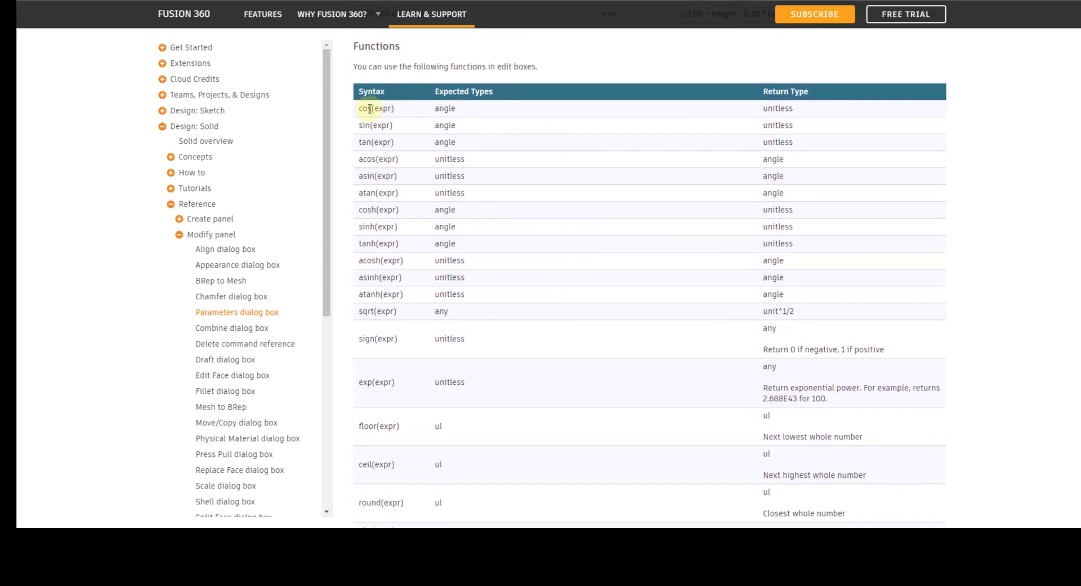
scroll(484, 232, "down", 5)
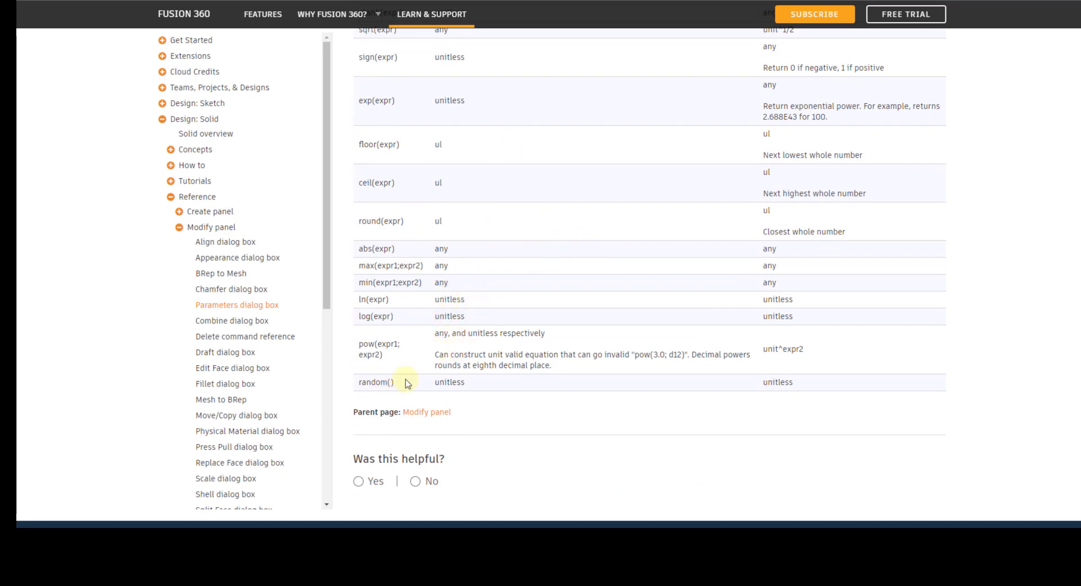
scroll(428, 369, "up", 6)
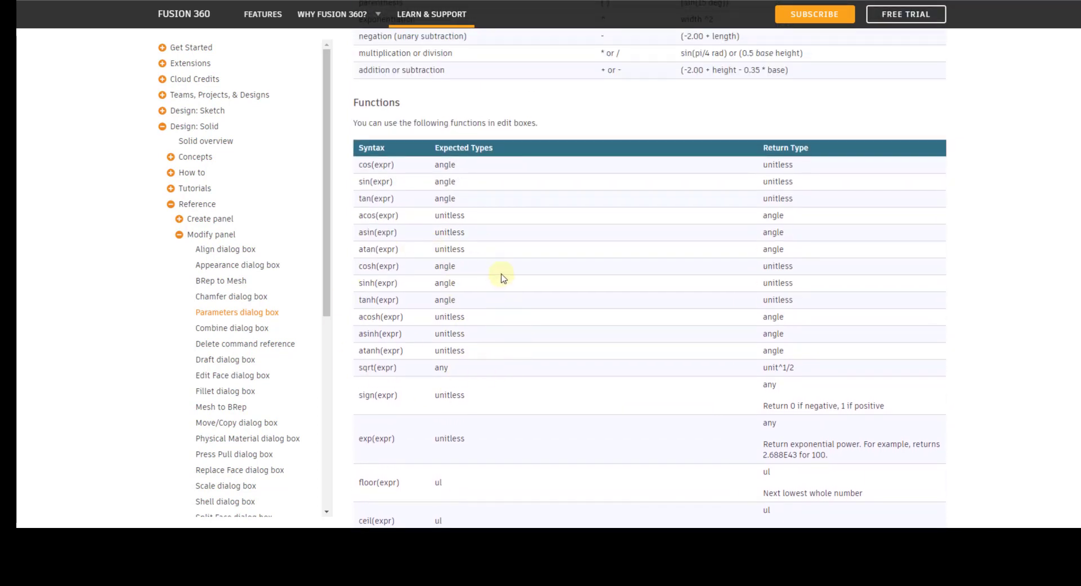
scroll(503, 276, "up", 3)
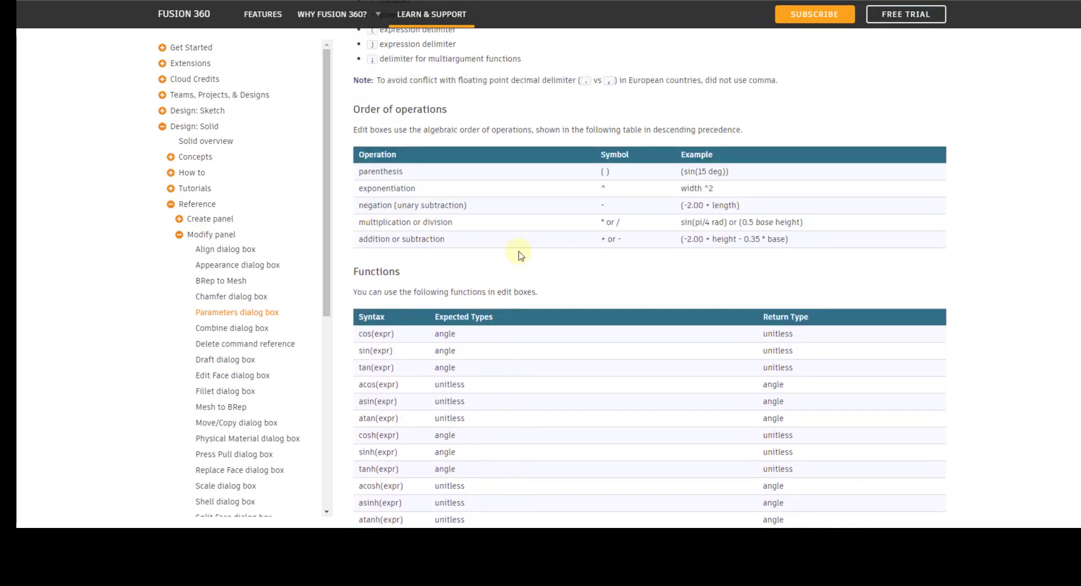